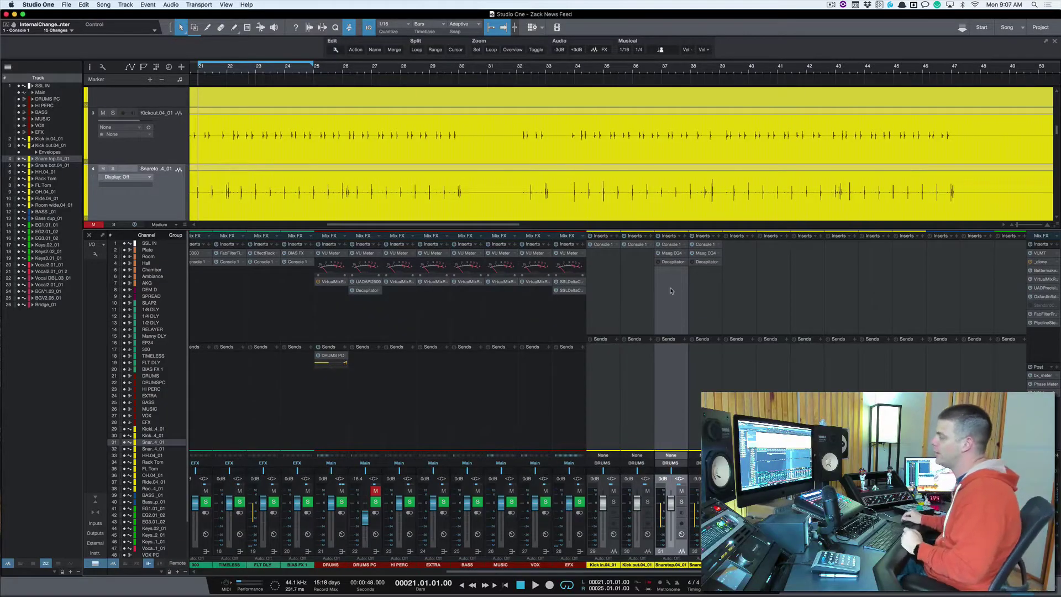
Open Snare top's Decapitator and move its window down over the mixer
left_click(673, 261)
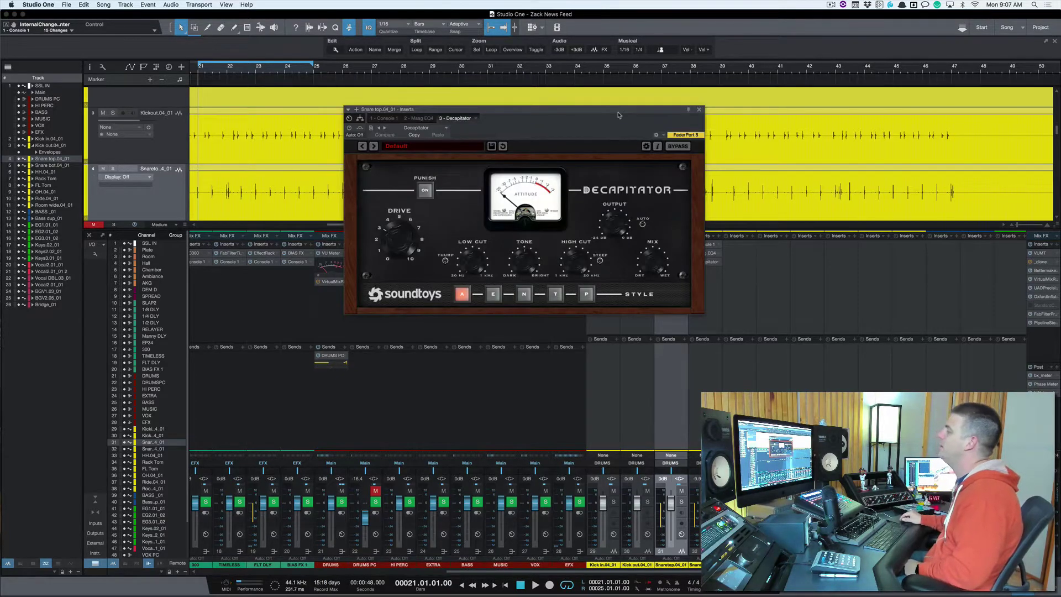
left_click_drag(615, 110, 610, 187)
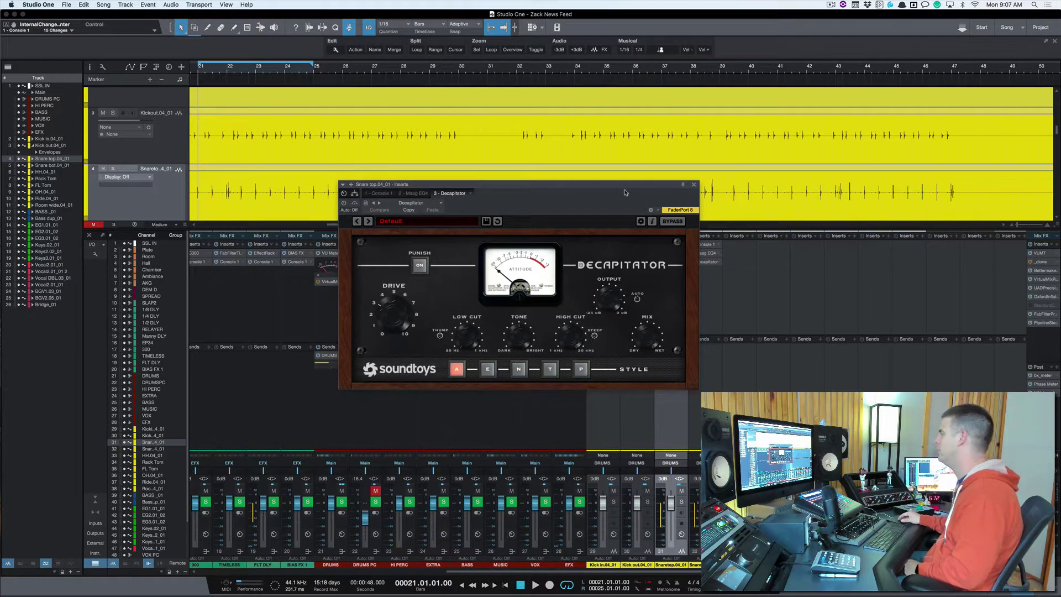
left_click_drag(626, 192, 545, 232)
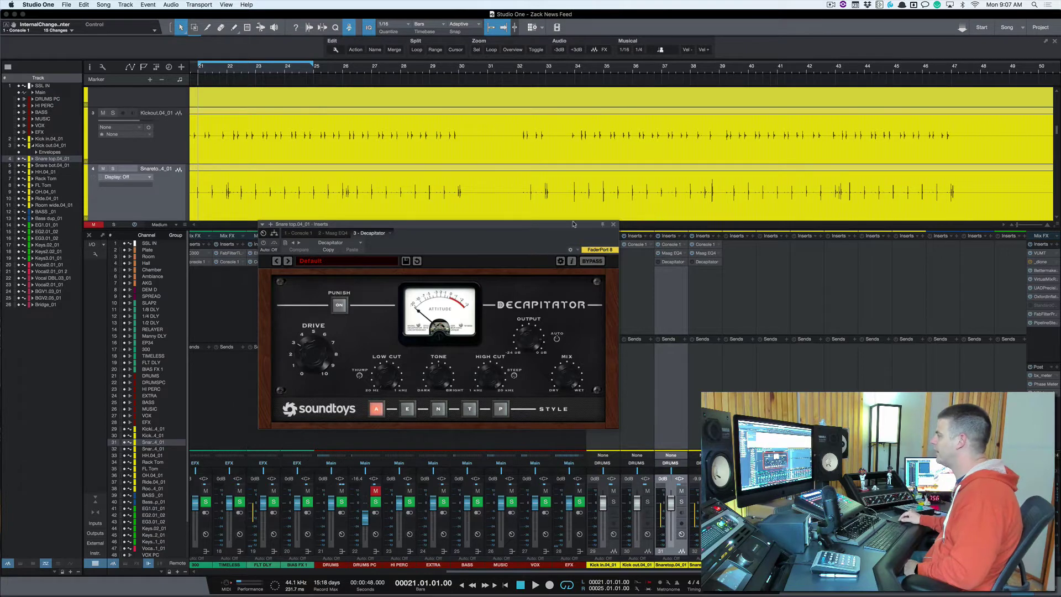
left_click_drag(573, 227, 513, 159)
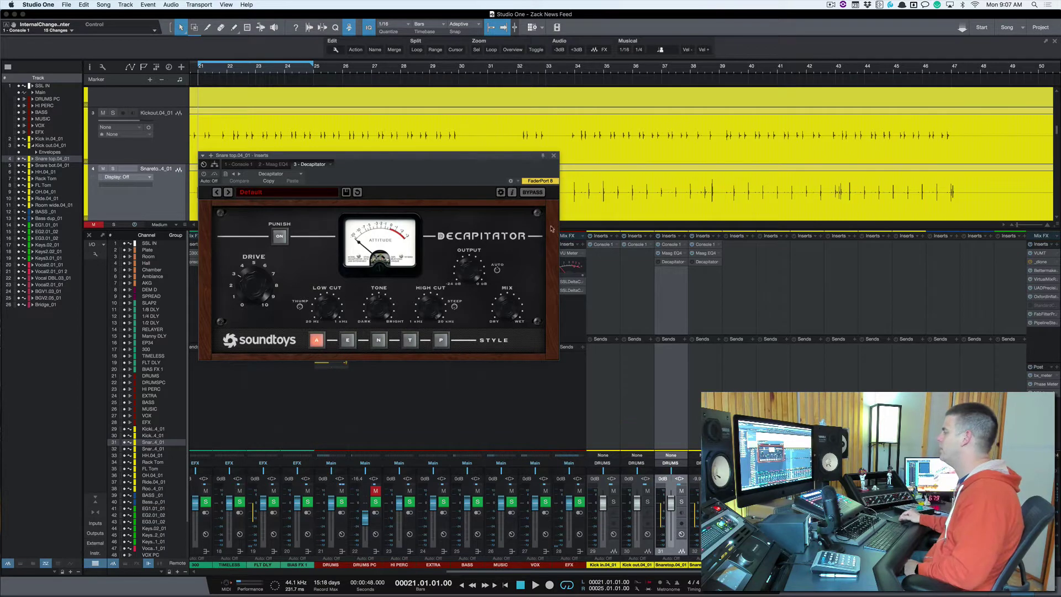
left_click_drag(527, 163, 597, 273)
Return to Snare top's Decapitator, close it, and audition the snares in playback
key("Down")
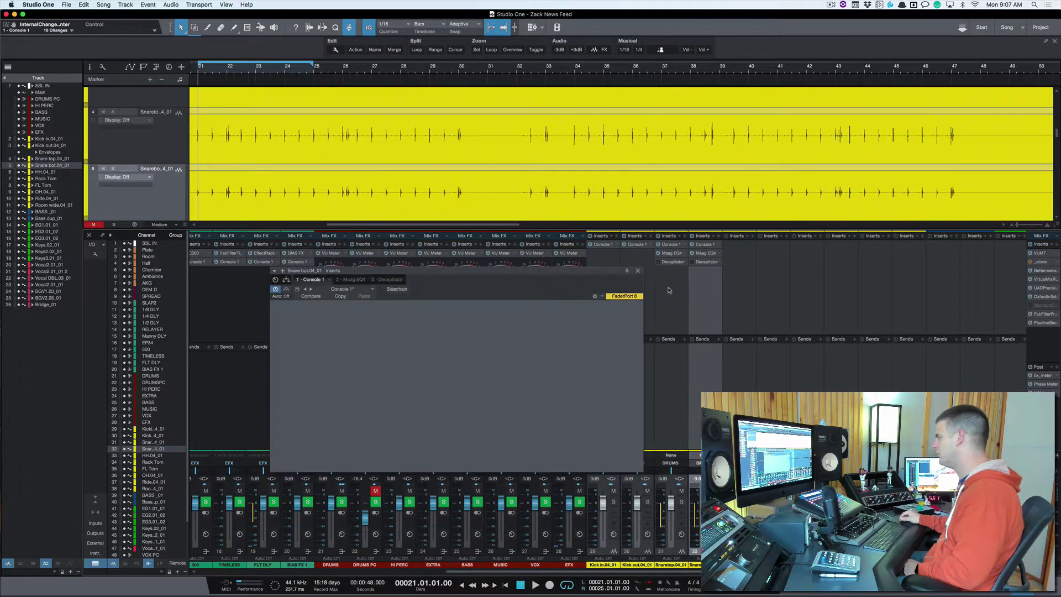
key("Up")
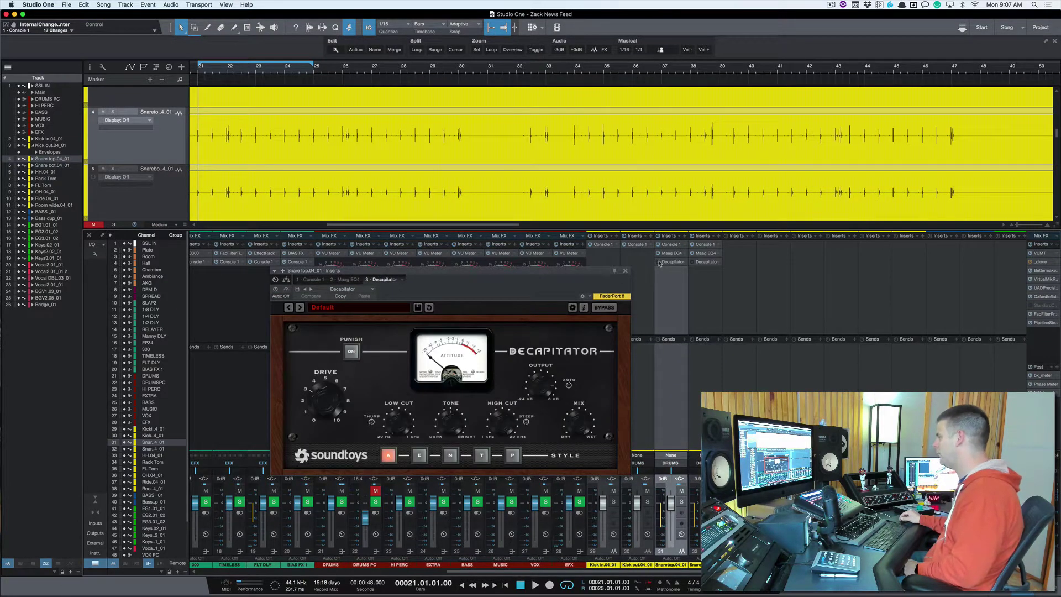
left_click(625, 270)
key("space")
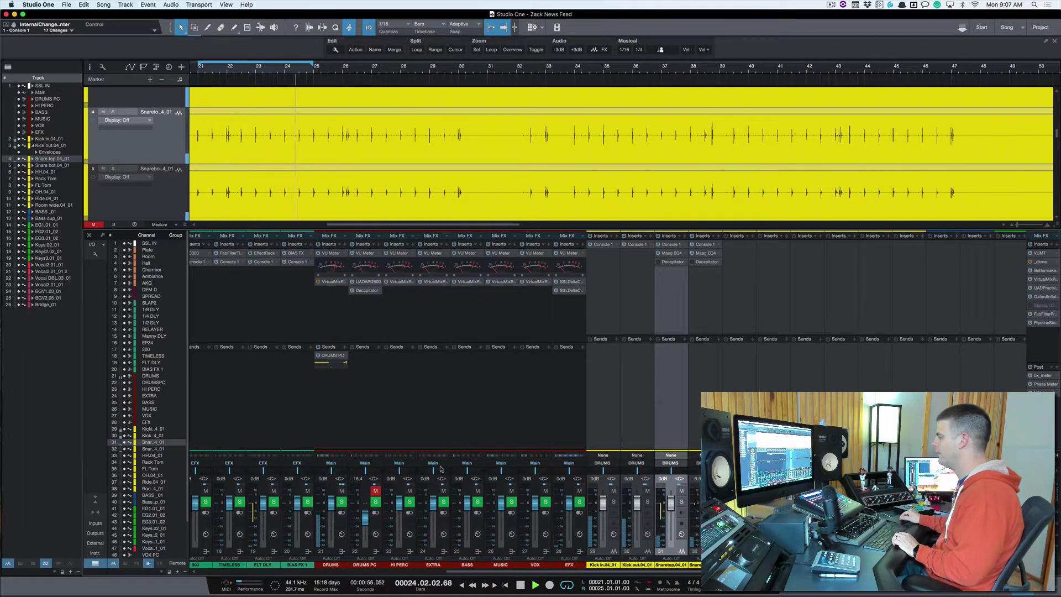
key("space")
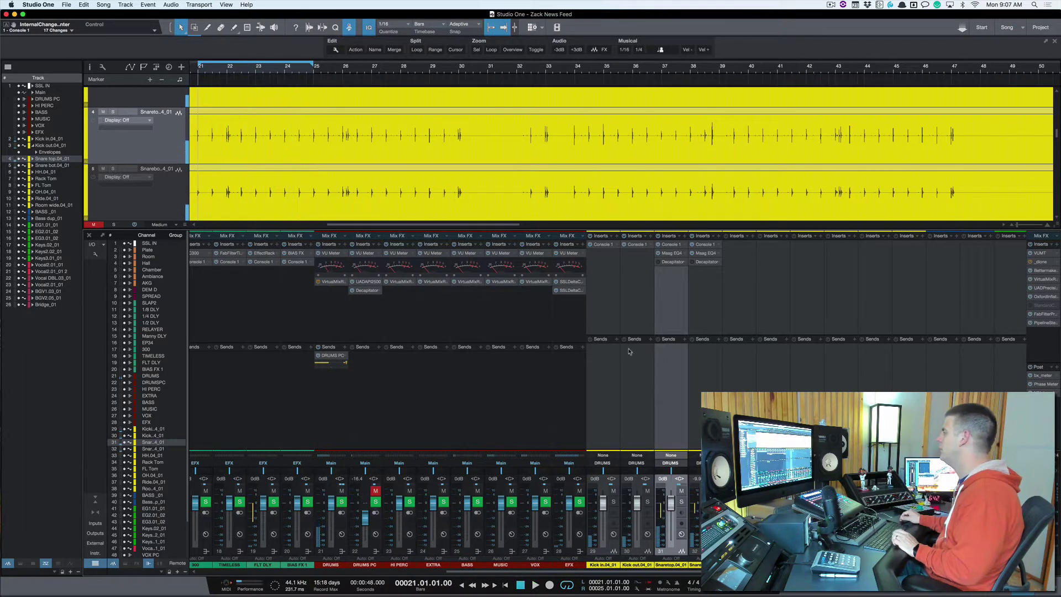
Enable Snare top's Decapitator, close the plugin windows, and reselect Snare top
left_click(669, 262)
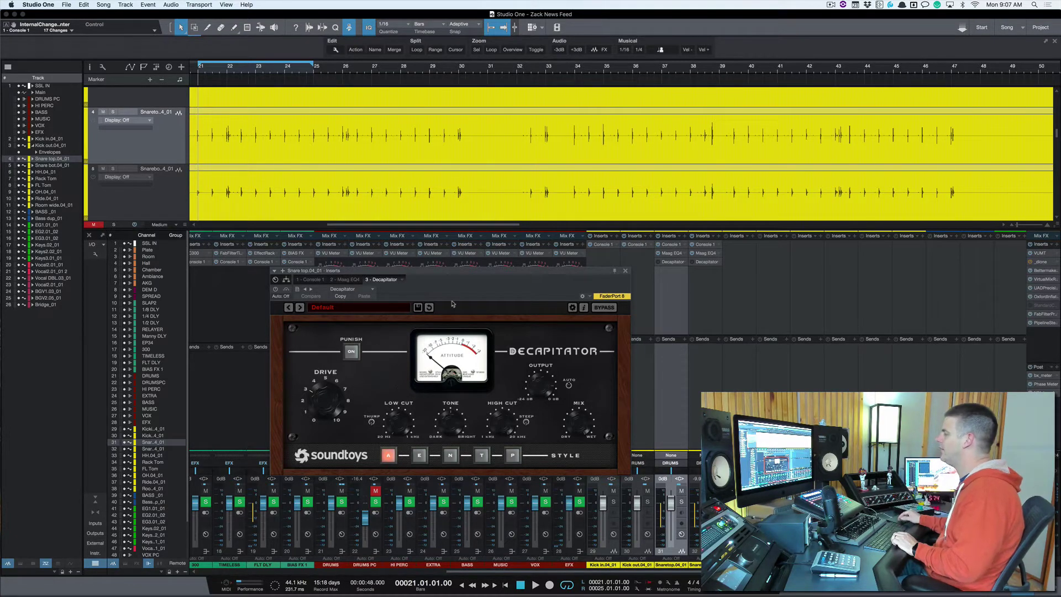
left_click(658, 262)
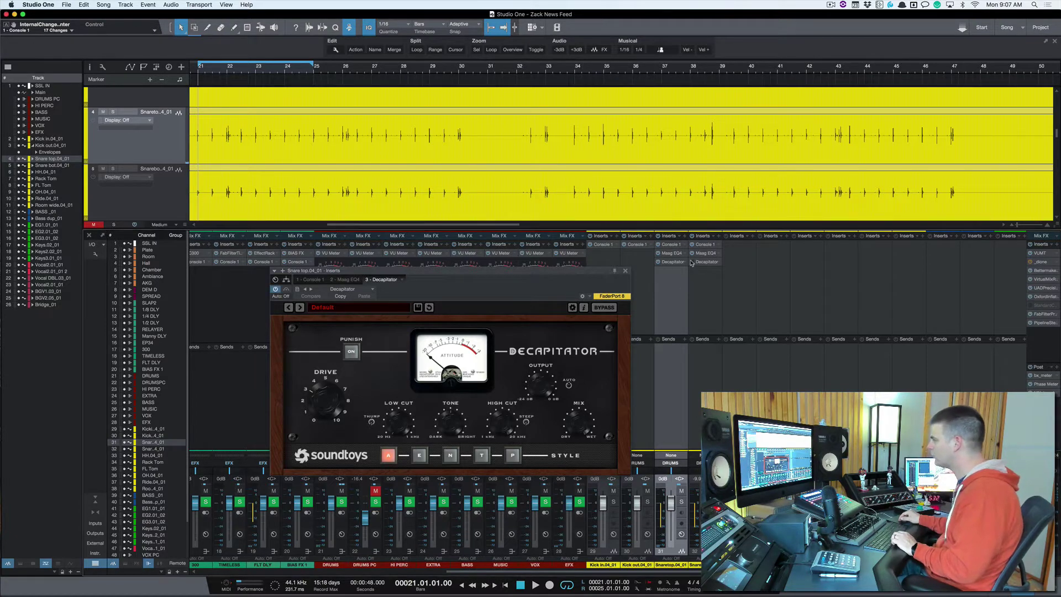
key("Down")
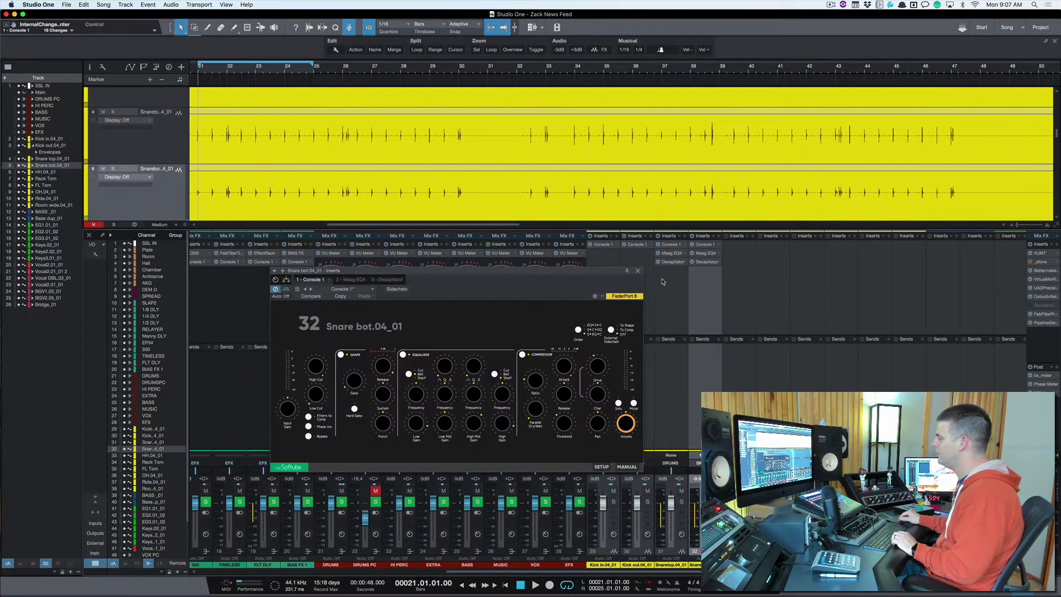
left_click(638, 270)
left_click(672, 287)
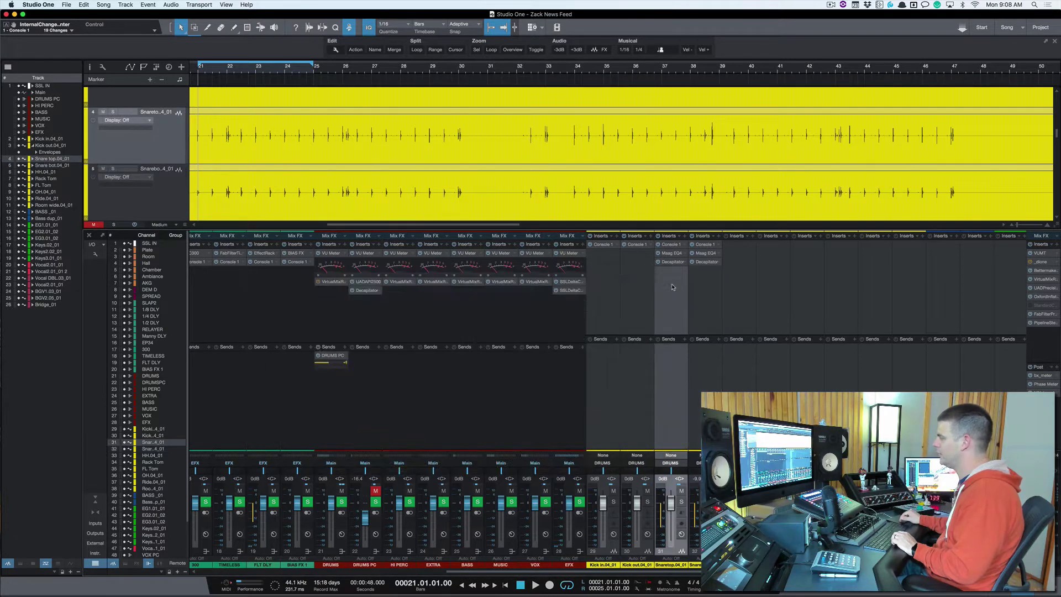
Select Snare top and Snare bot together, toggle both Decapitators, then stop playback
left_click(700, 291, "shift")
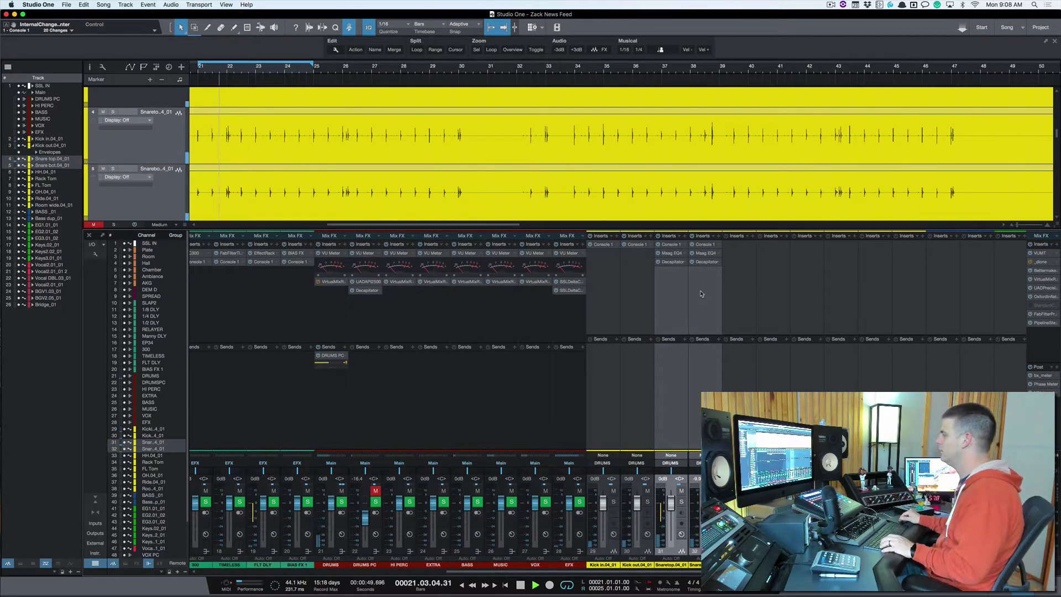
left_click(692, 263)
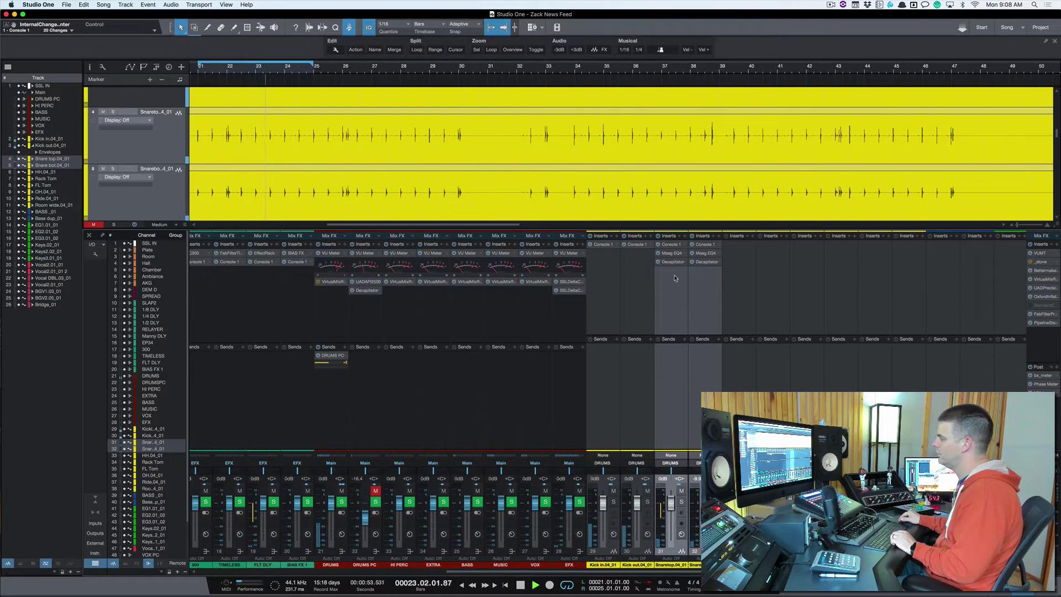
key("space")
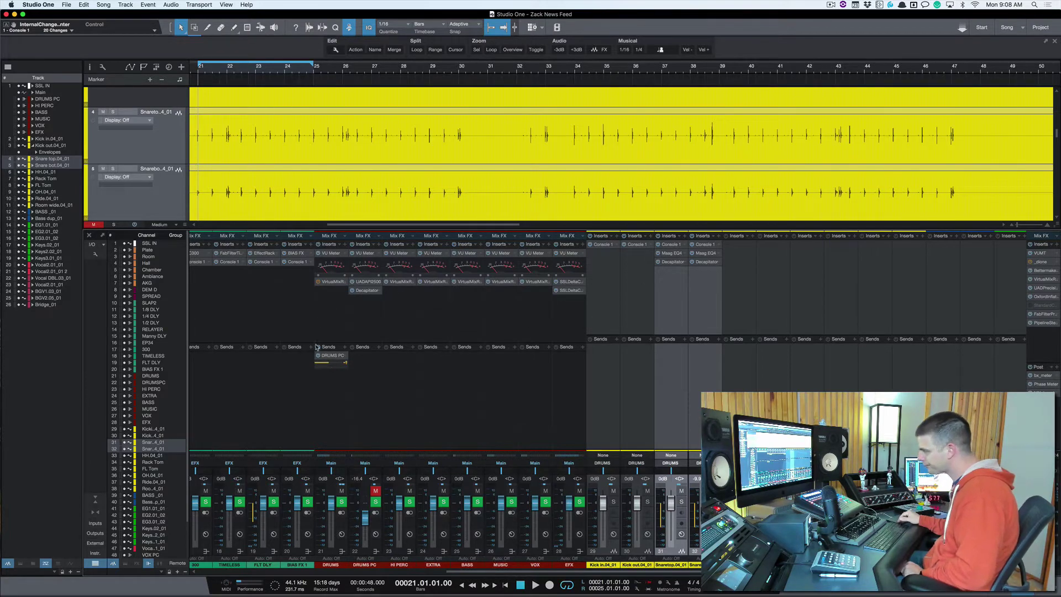
Select the DRUMS PC bus and inspect its UAD API 2500 compressor settings
left_click(356, 373)
left_click(333, 380)
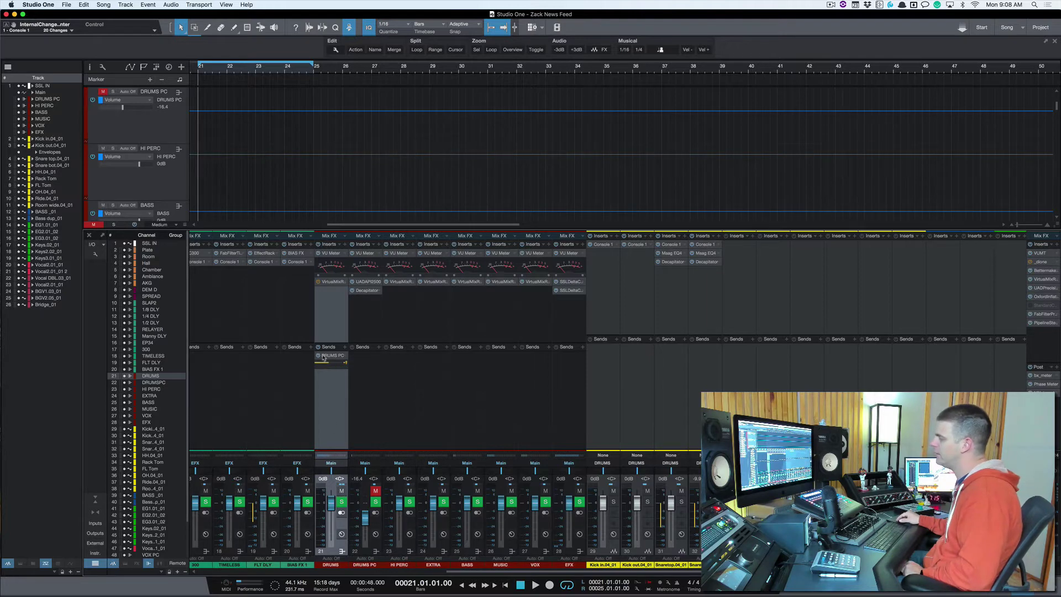
left_click(368, 369)
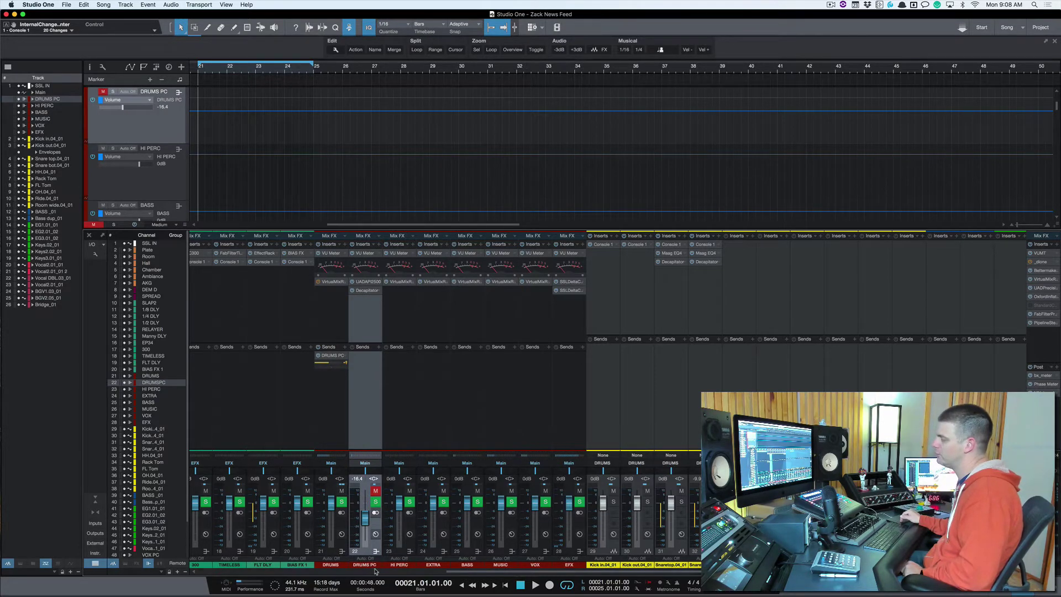
left_click(367, 282)
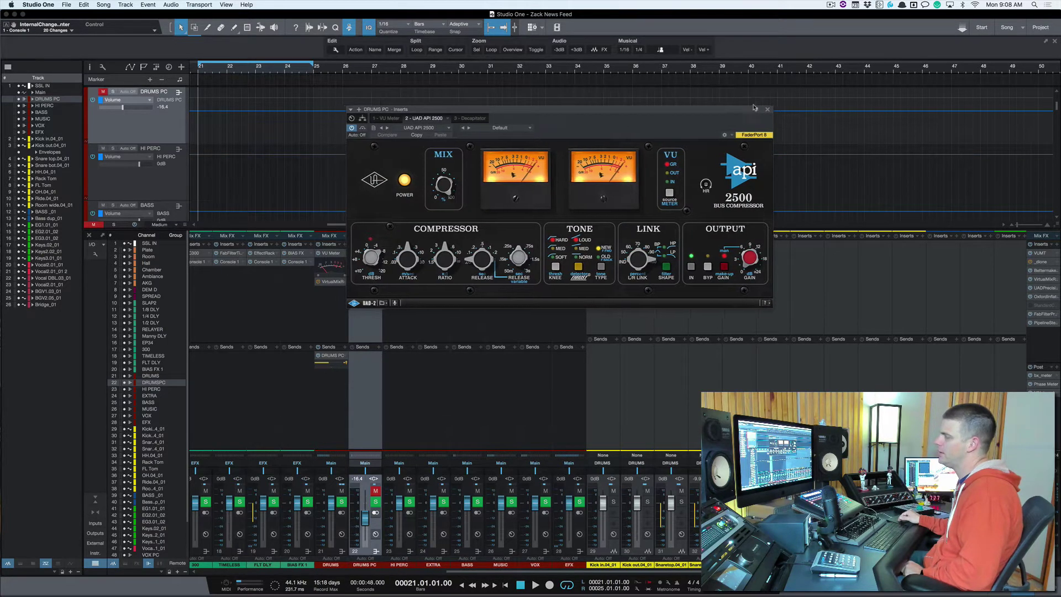
left_click_drag(738, 110, 742, 87)
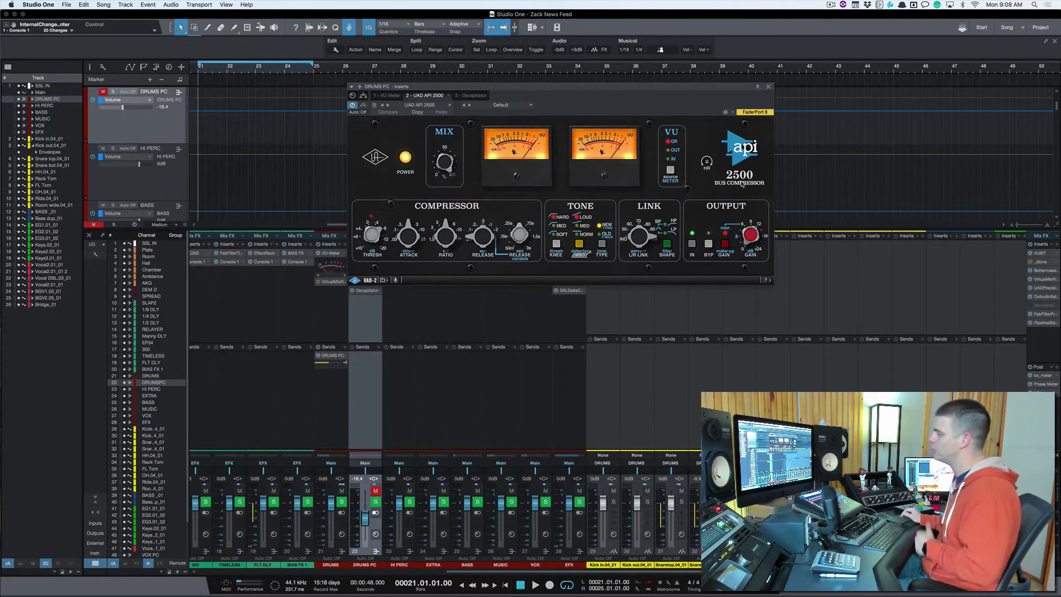
left_click(769, 87)
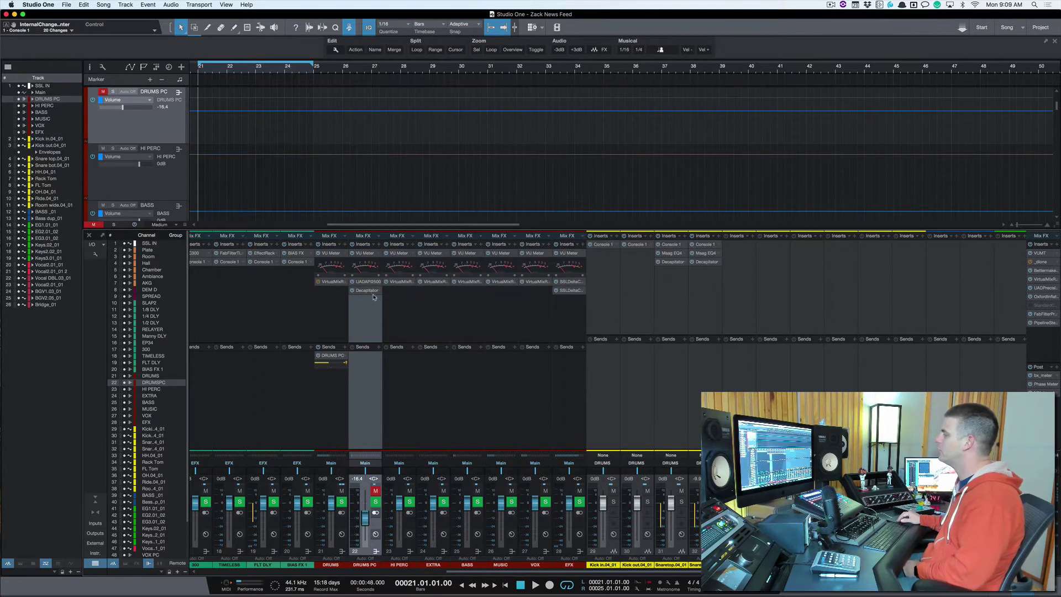
Set the DRUMS PC Decapitator Drive to 4.8 and check its High Cut value
left_click(368, 290)
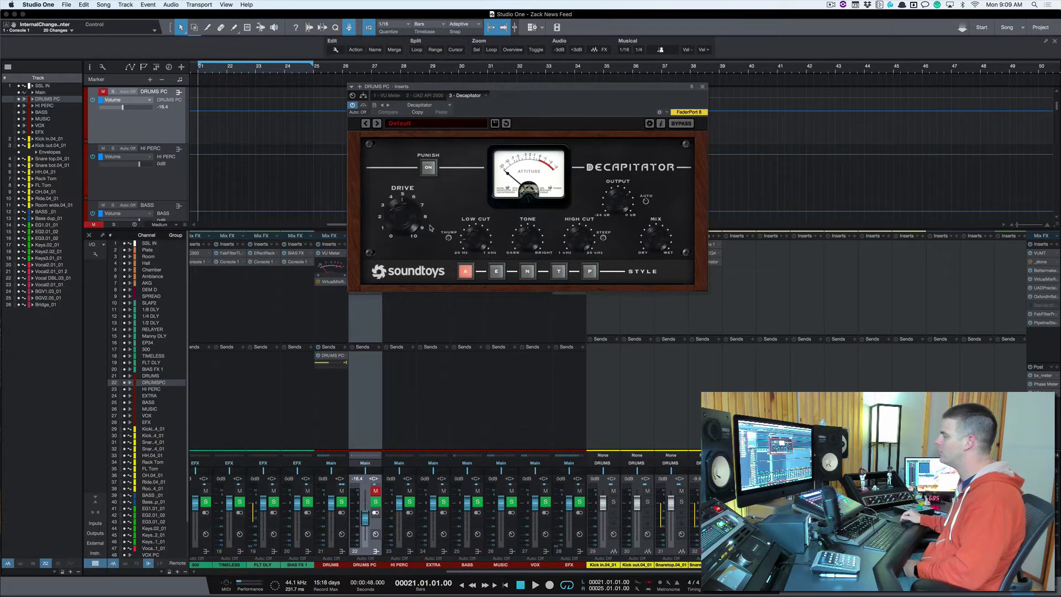
left_click_drag(398, 209, 398, 230)
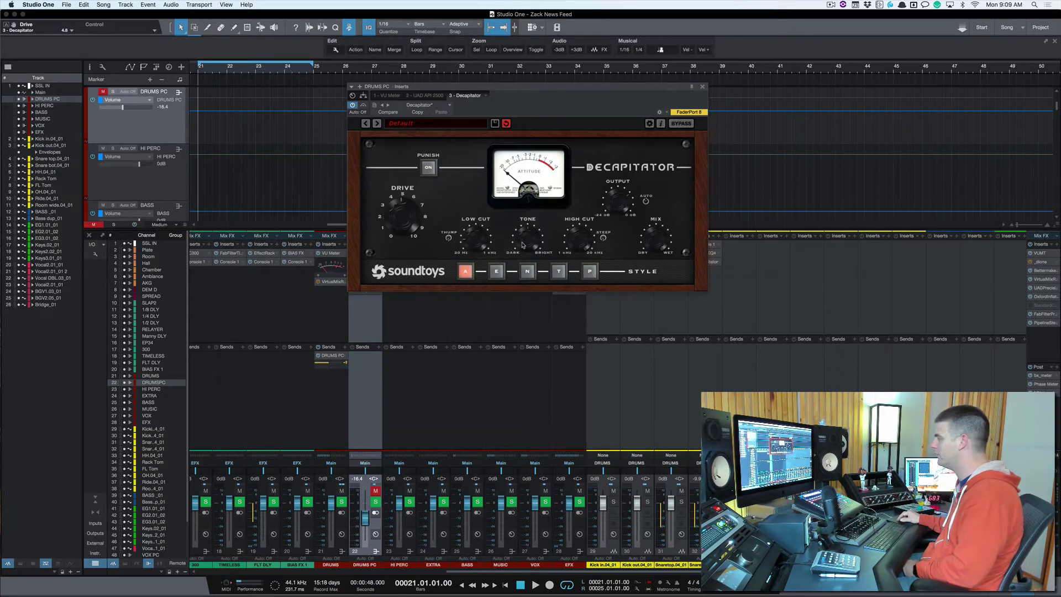
left_click(588, 237)
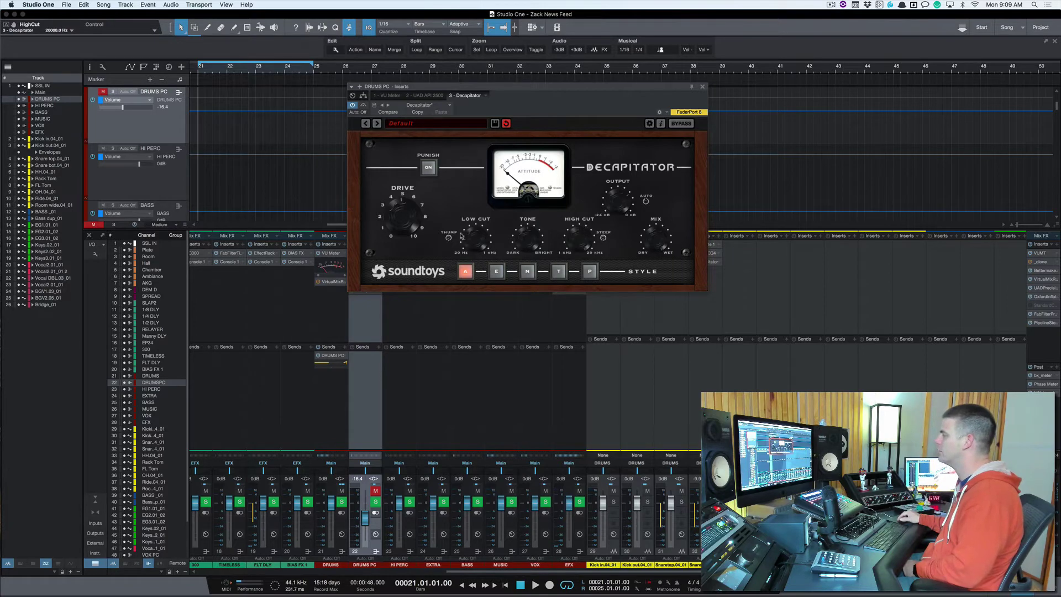
left_click(703, 88)
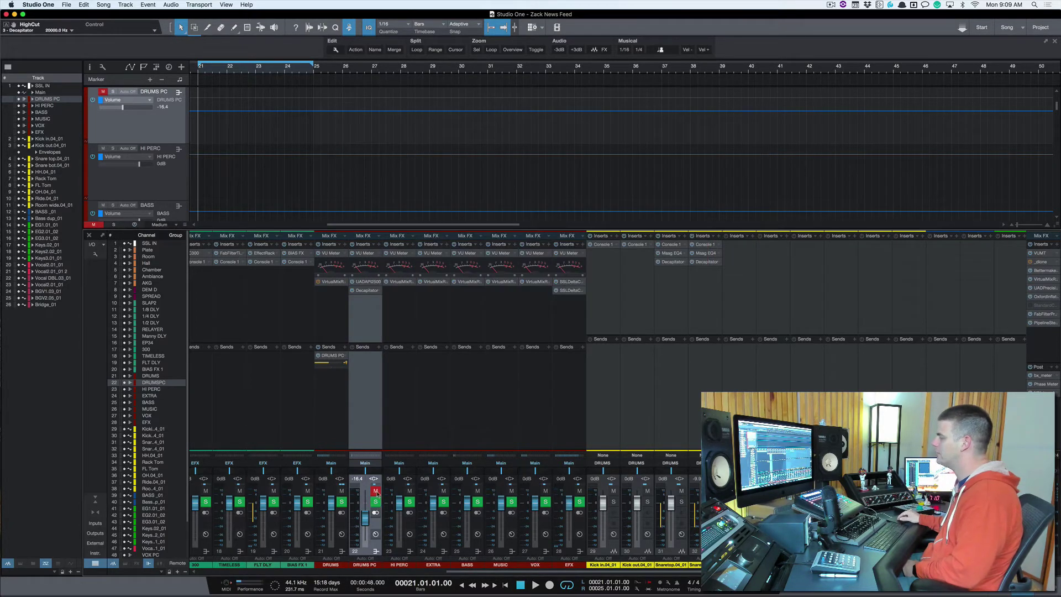
Unmute DRUMS PC and, during playback, bring its fader up to -6.7 dB
left_click(376, 491)
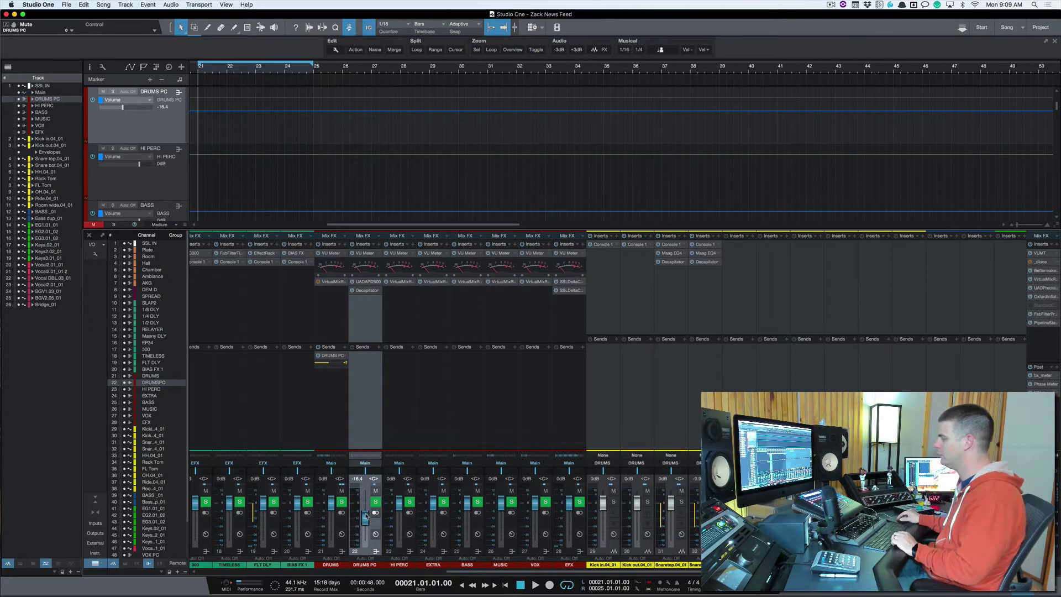
left_click_drag(364, 519, 370, 561)
key("space")
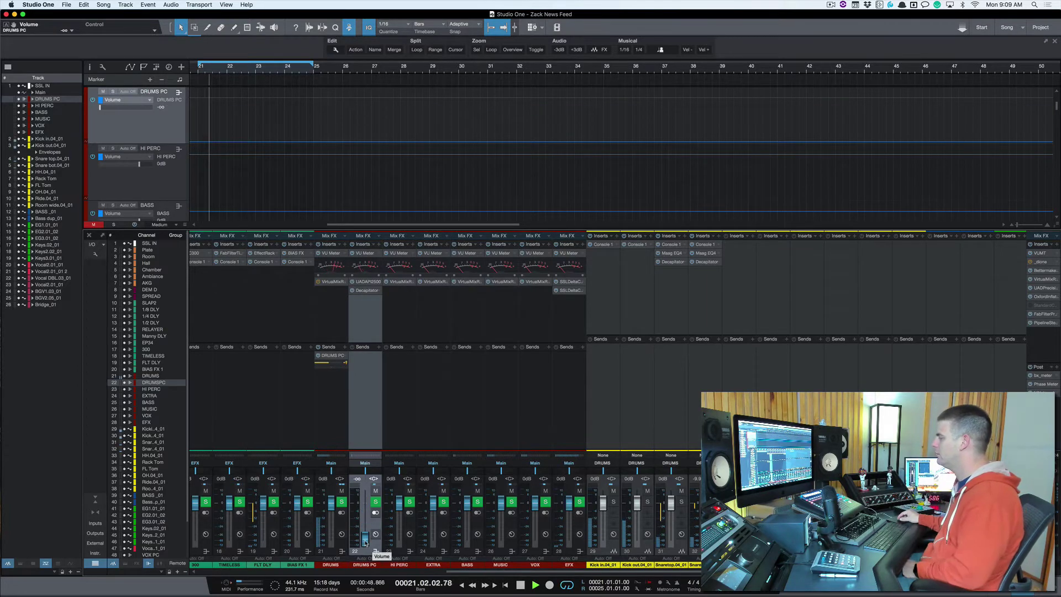
left_click_drag(365, 542, 364, 514)
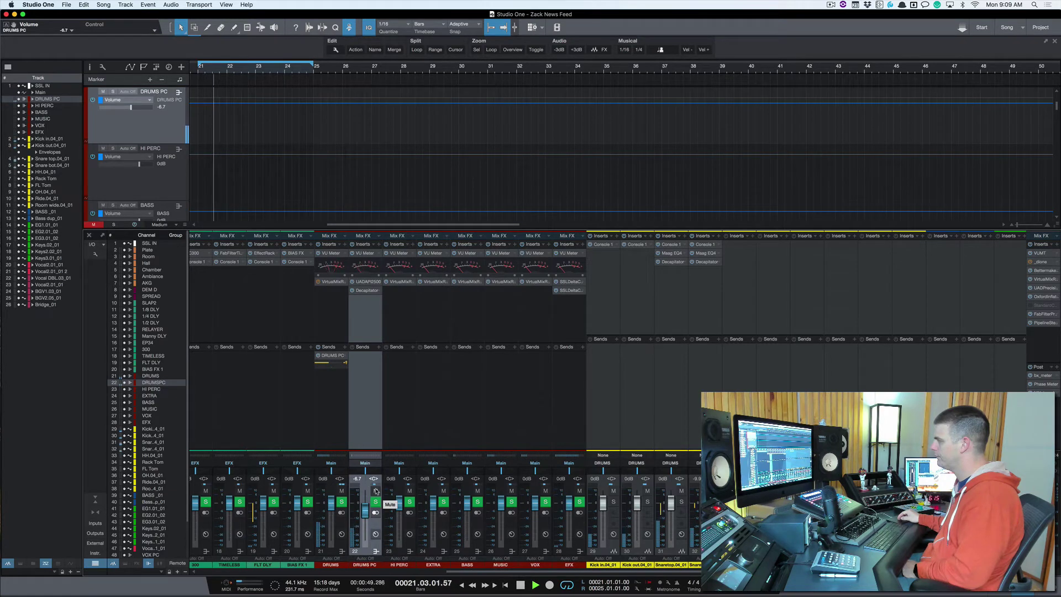
Compare DRUMS PC muted and unmuted during playback from bar 21, then stop
left_click(376, 491)
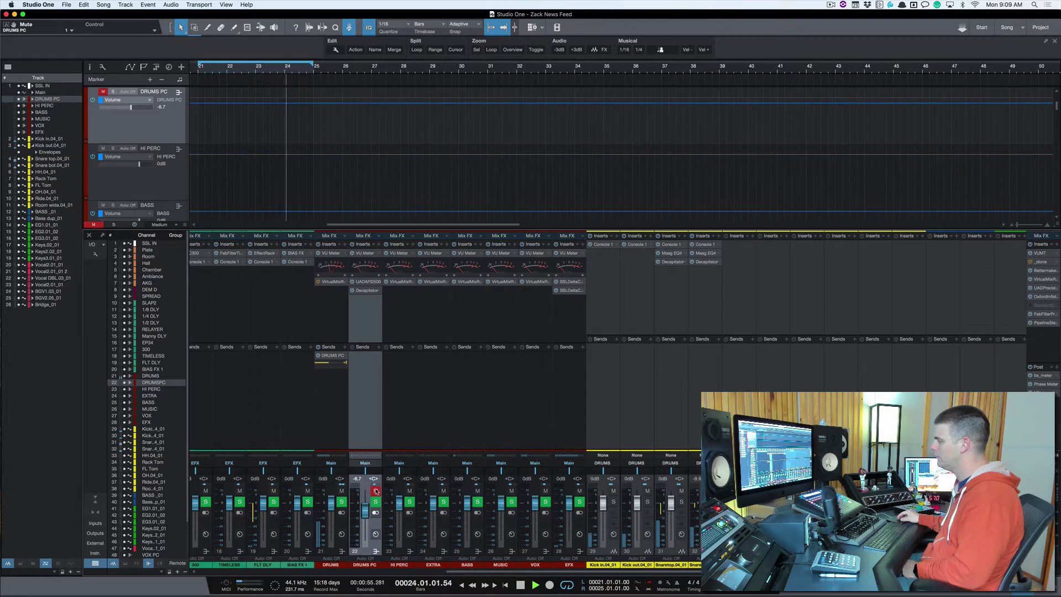
left_click(376, 490)
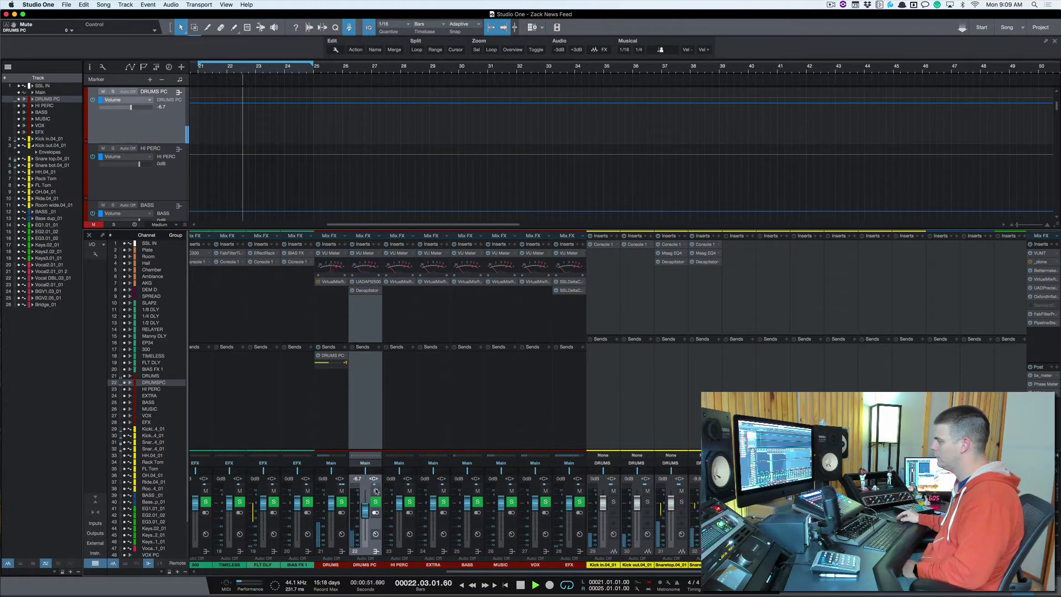
left_click(376, 491)
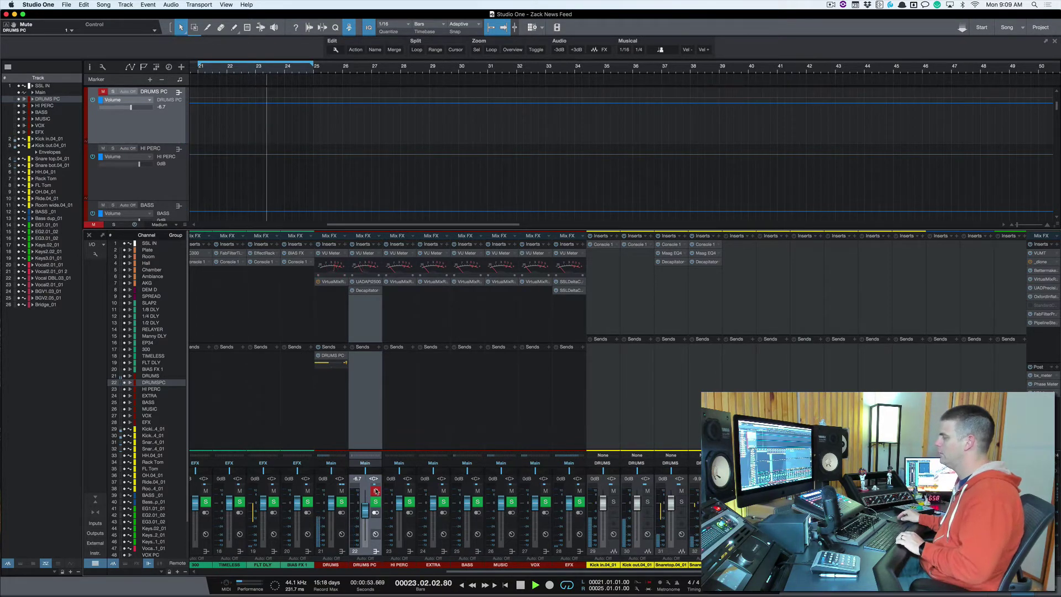
key("space")
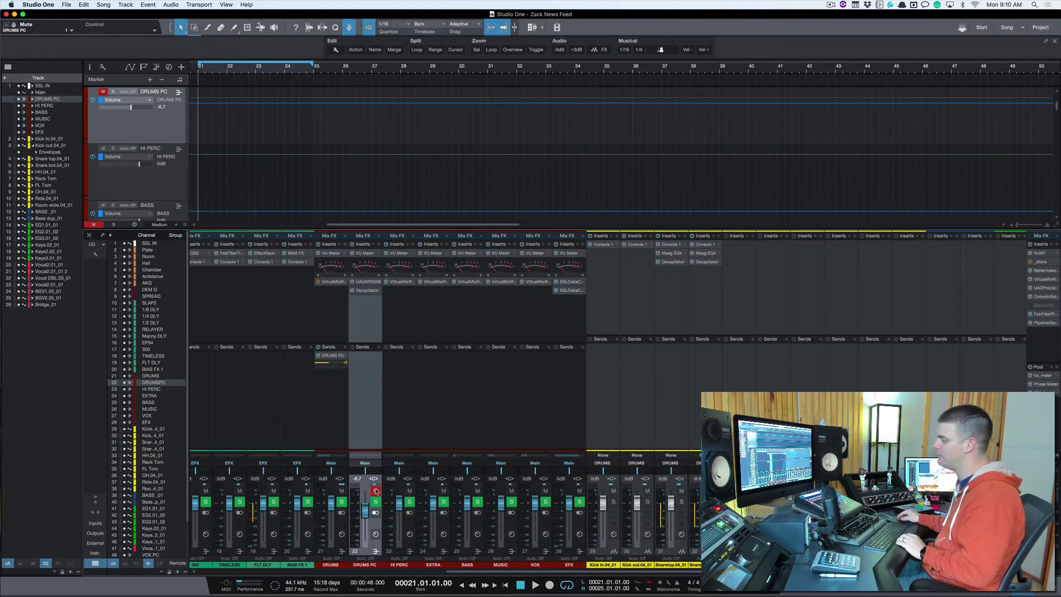
key("space")
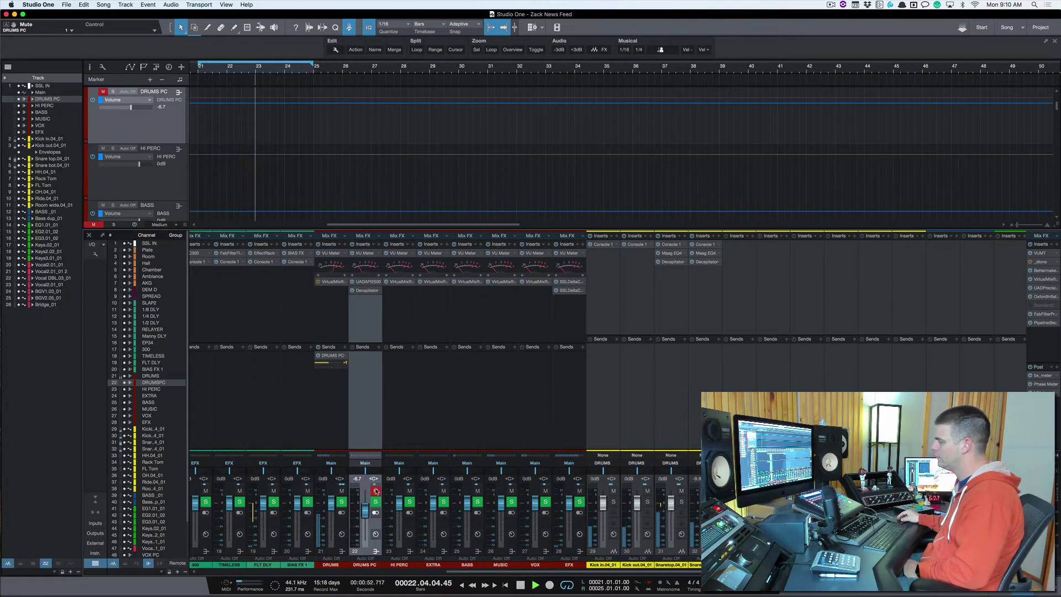
left_click(375, 491)
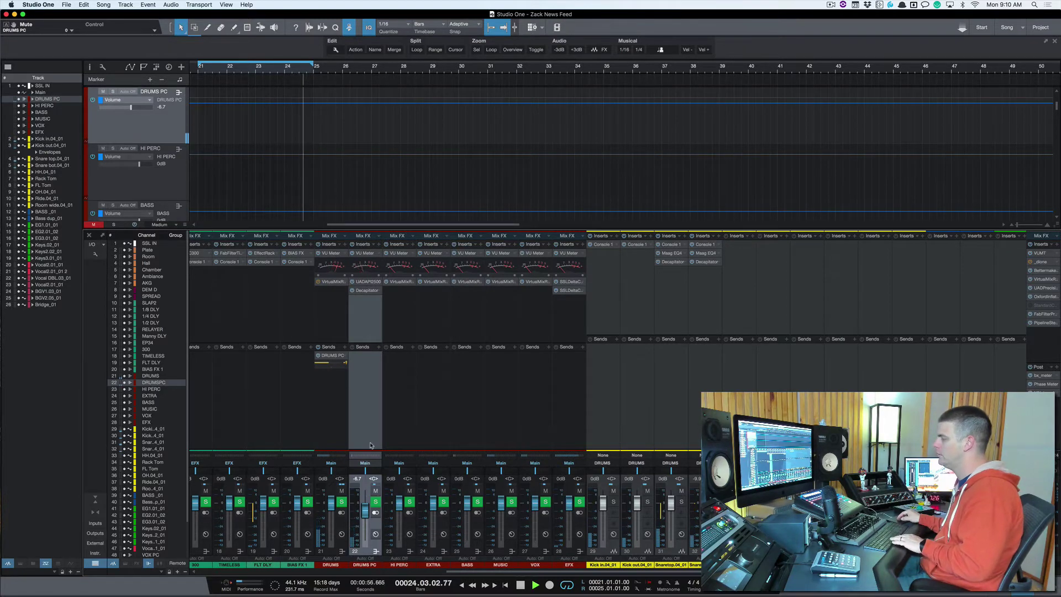
key("space")
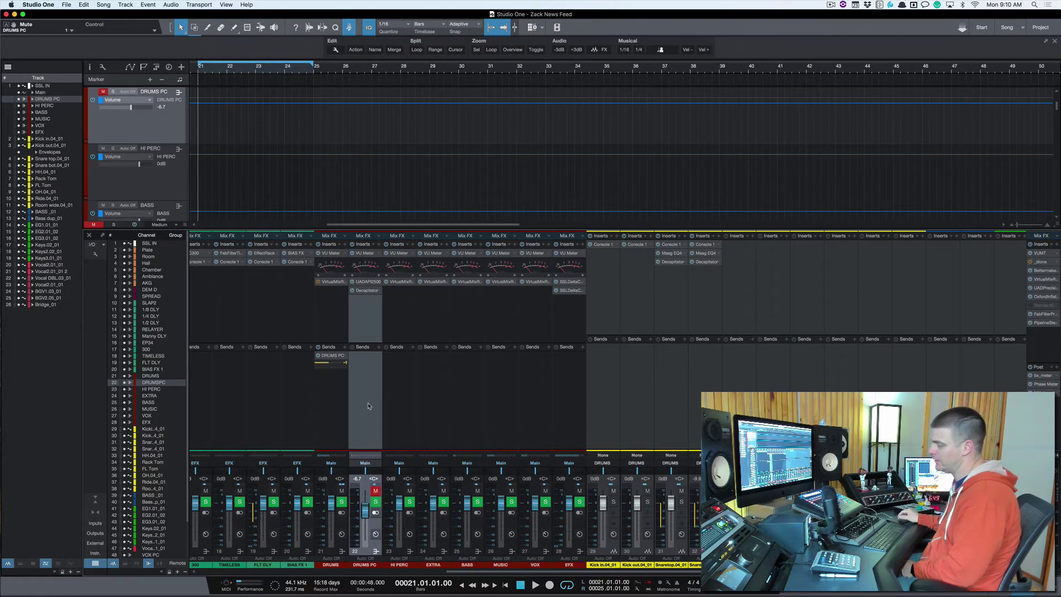
Open the DRUMS bus Virtual Mix Rack (MH Drum Bus 1) and position it showing all four modules
left_click(332, 282)
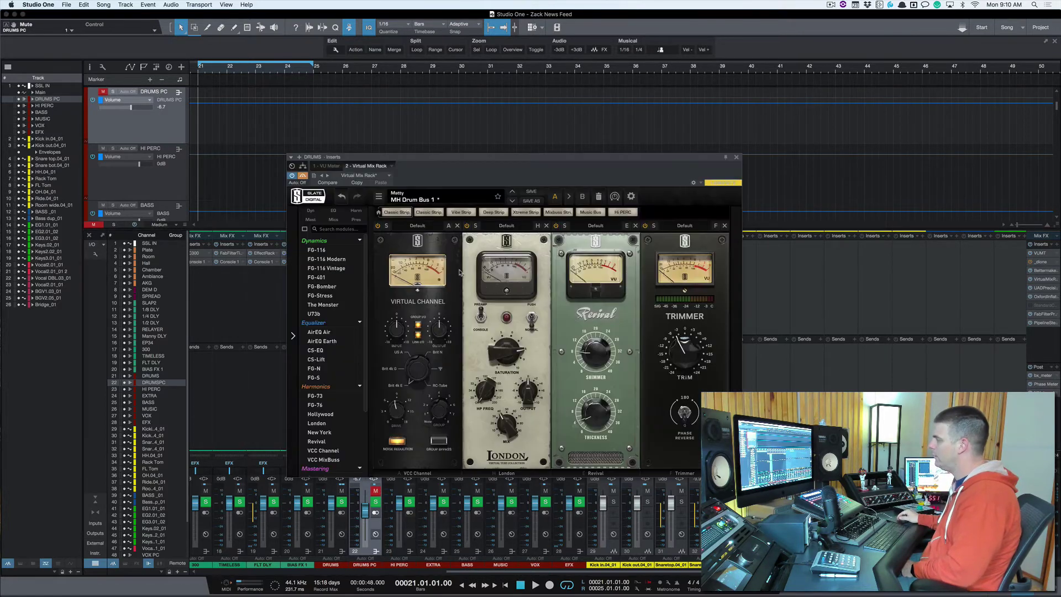
left_click_drag(589, 157, 582, 119)
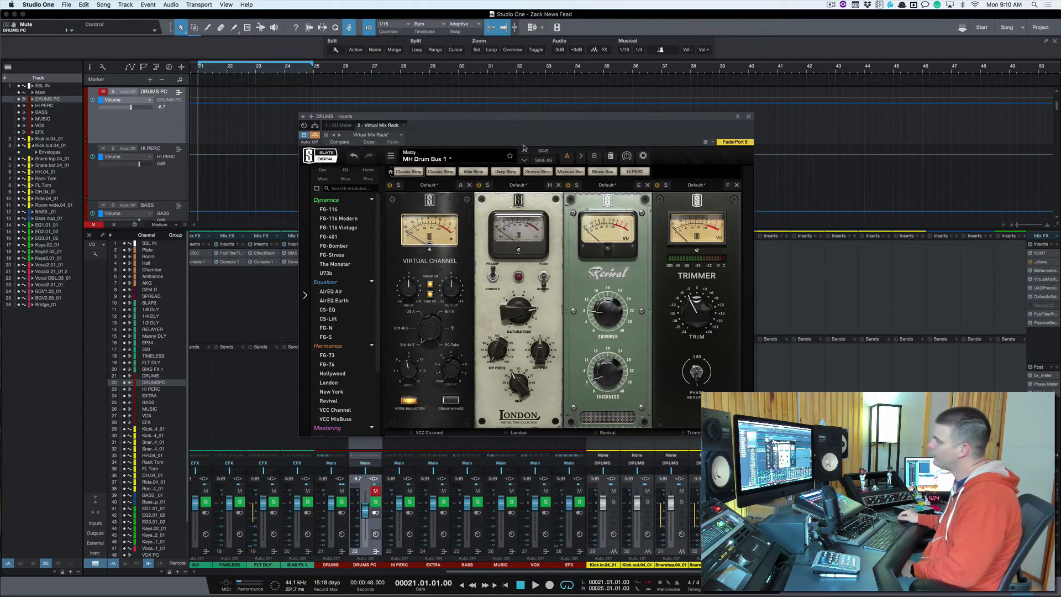
left_click_drag(520, 117, 588, 117)
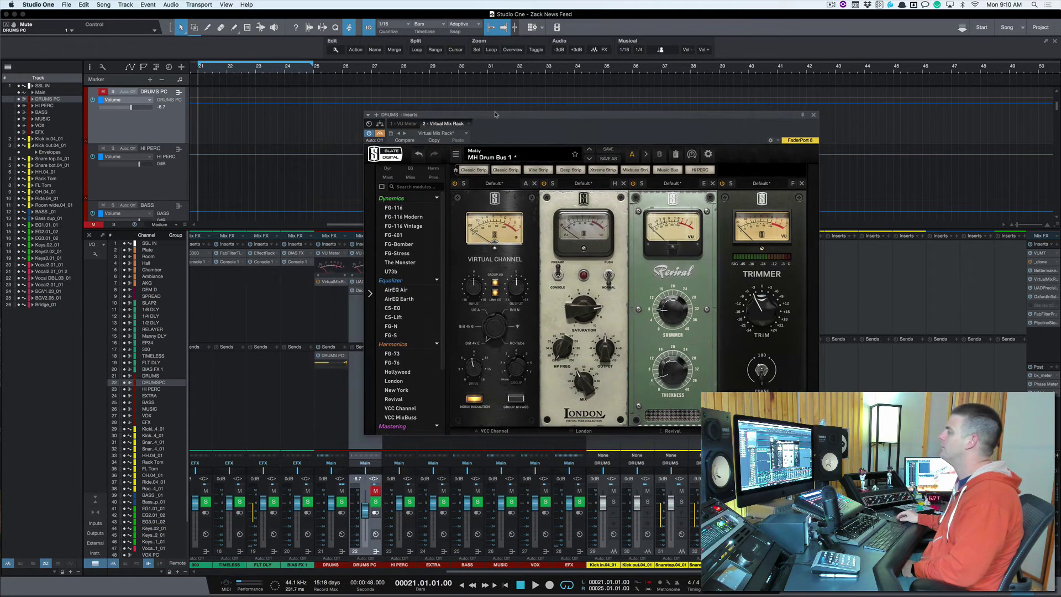
left_click_drag(496, 115, 533, 144)
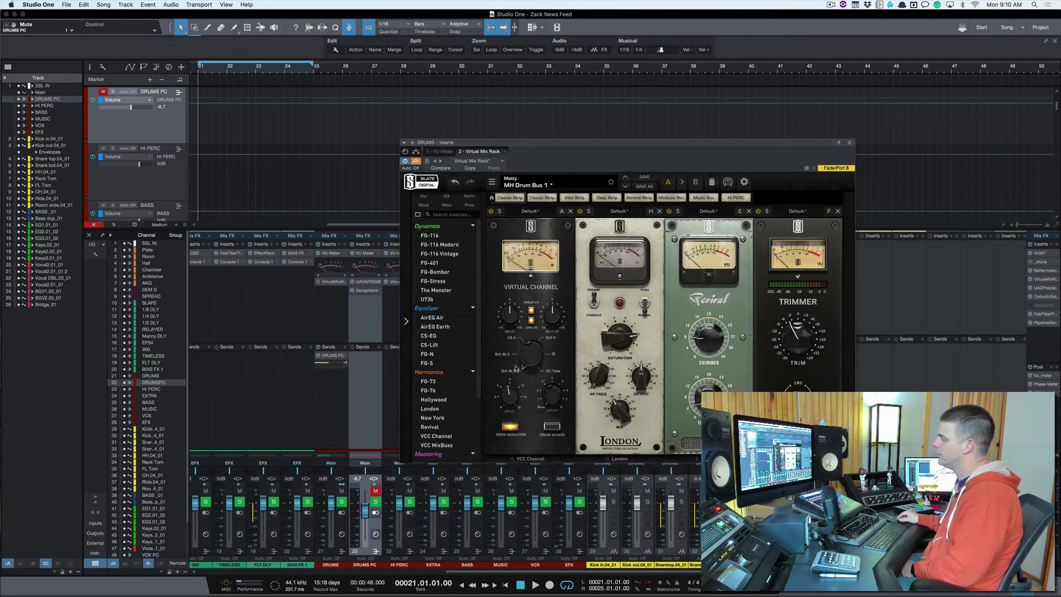
mouse_move(510, 396)
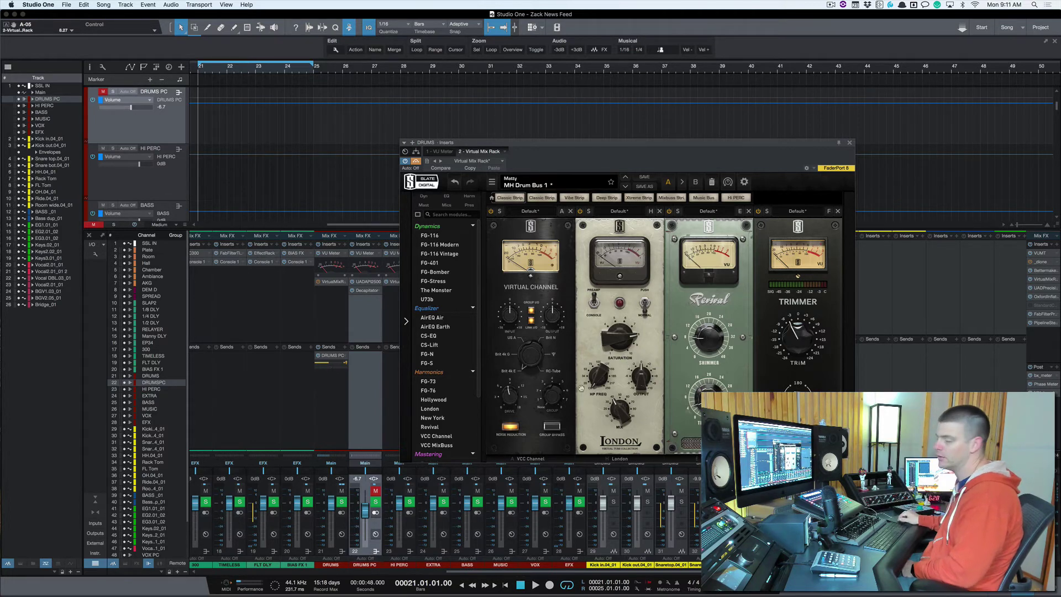
left_click_drag(624, 146, 814, 413)
left_click_drag(636, 396, 470, 159)
key("space")
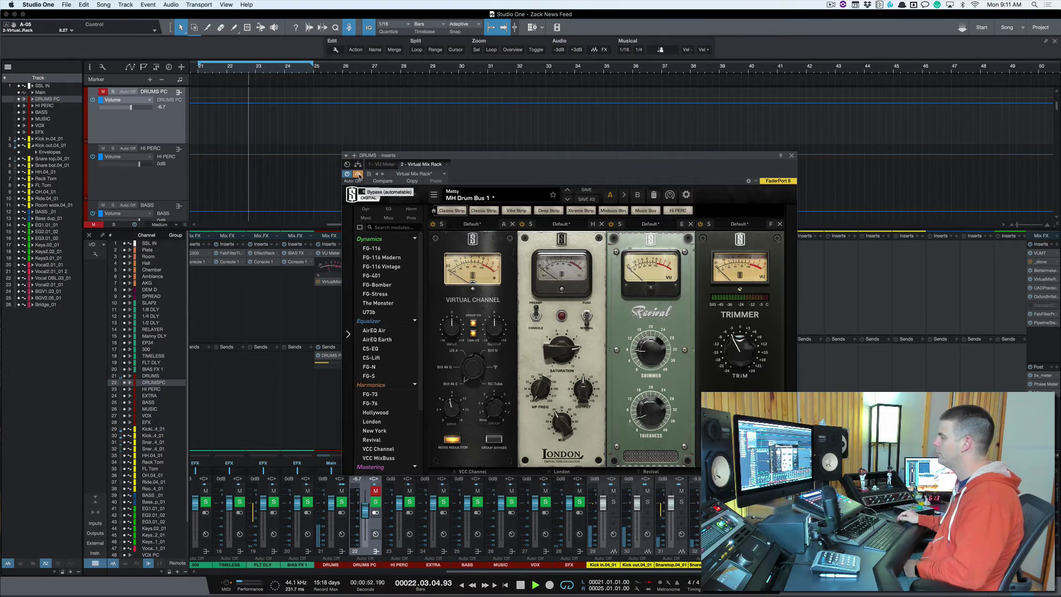
left_click(358, 174)
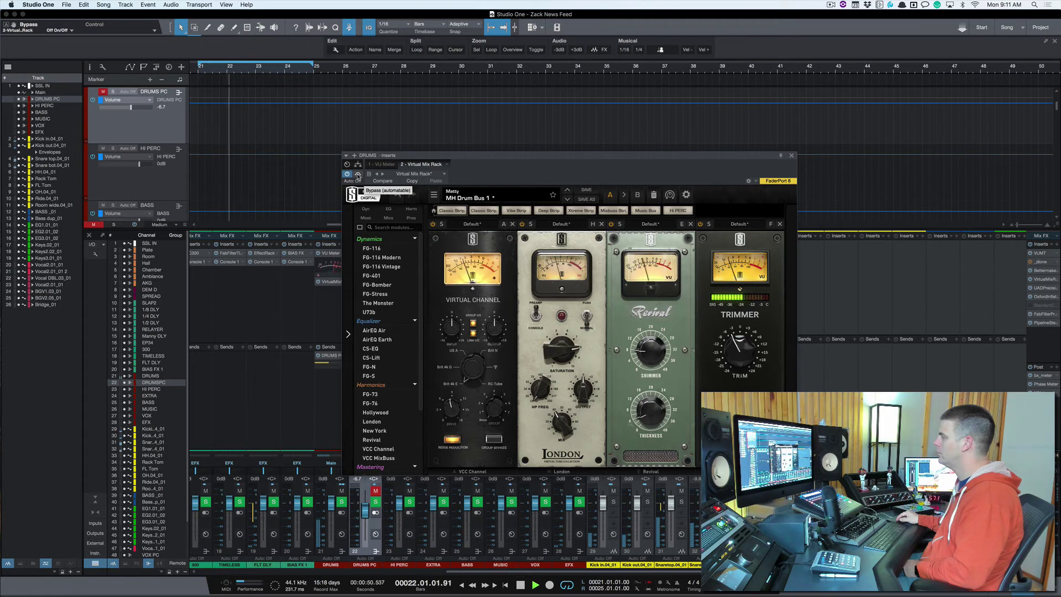
left_click(357, 175)
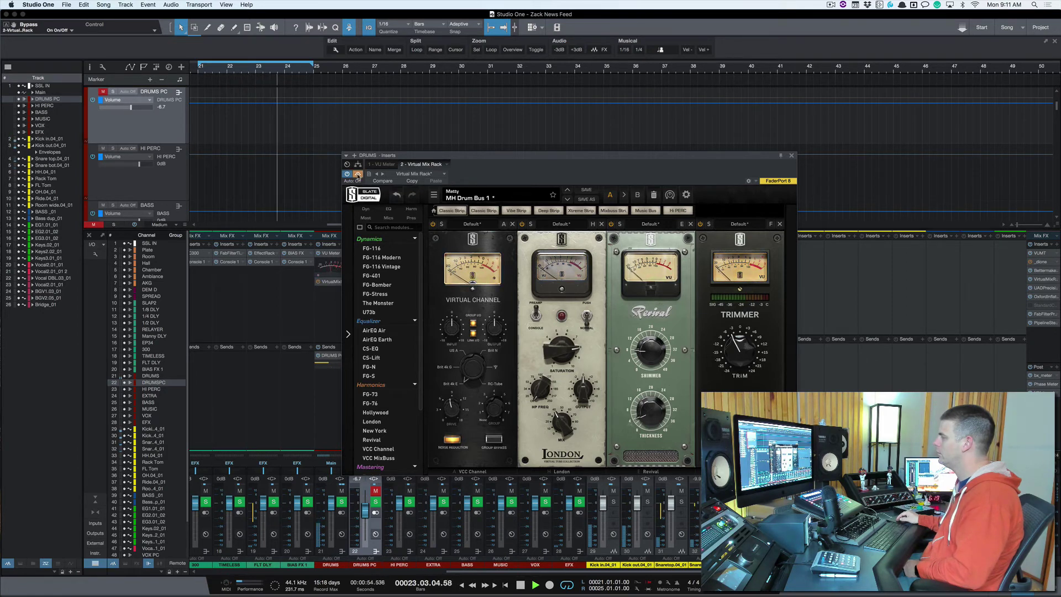
left_click(358, 175)
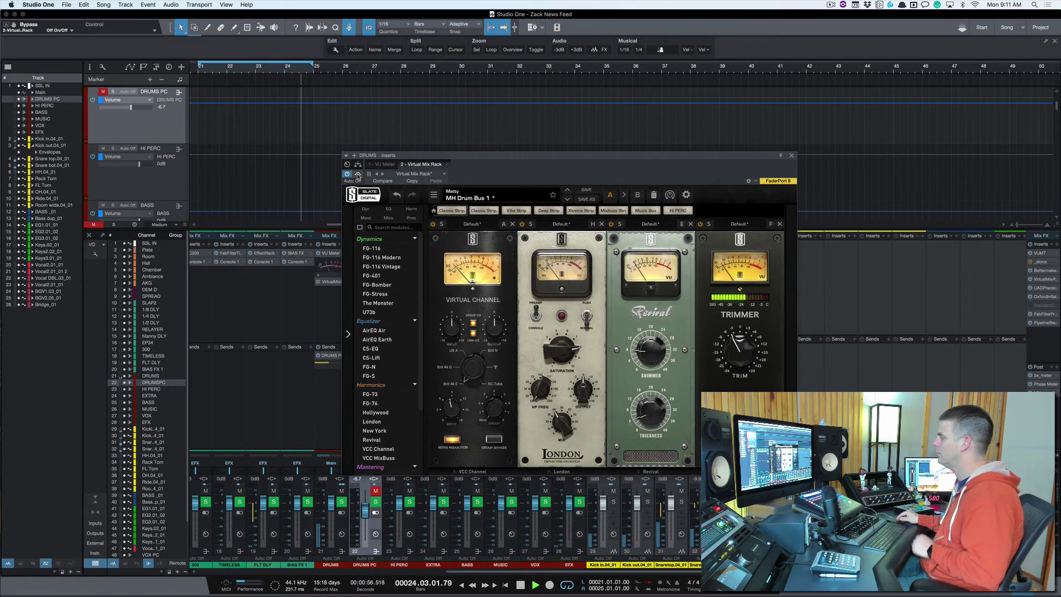
key("space")
left_click(357, 175)
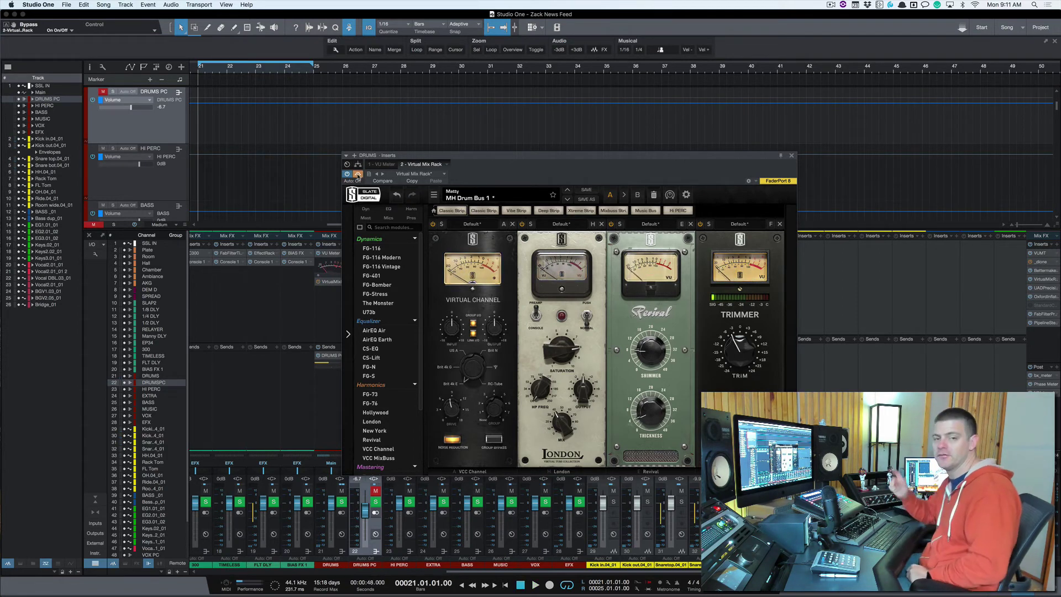
left_click_drag(441, 161, 650, 125)
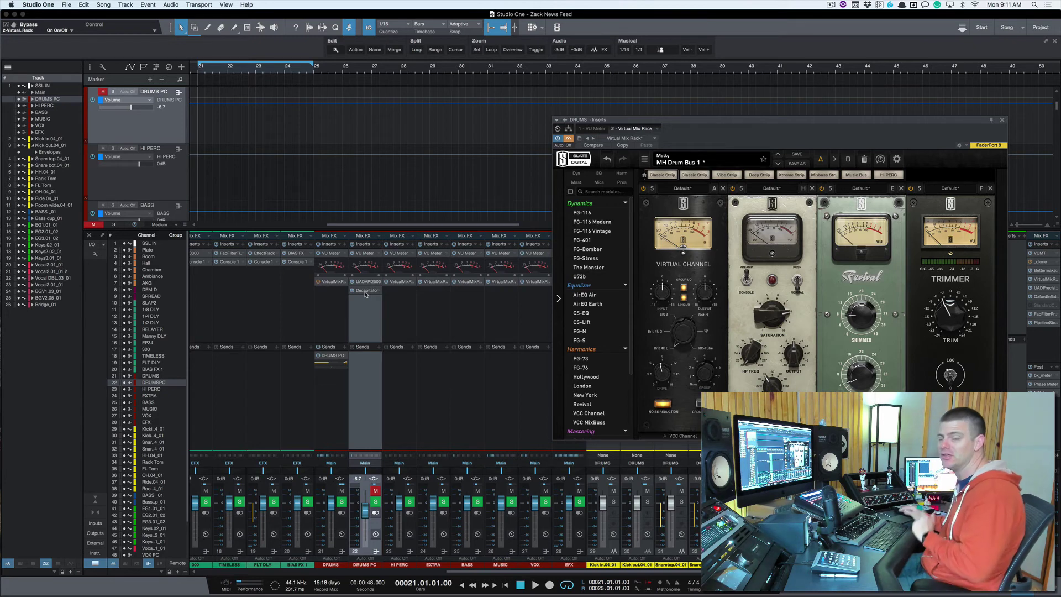
left_click_drag(784, 119, 640, 103)
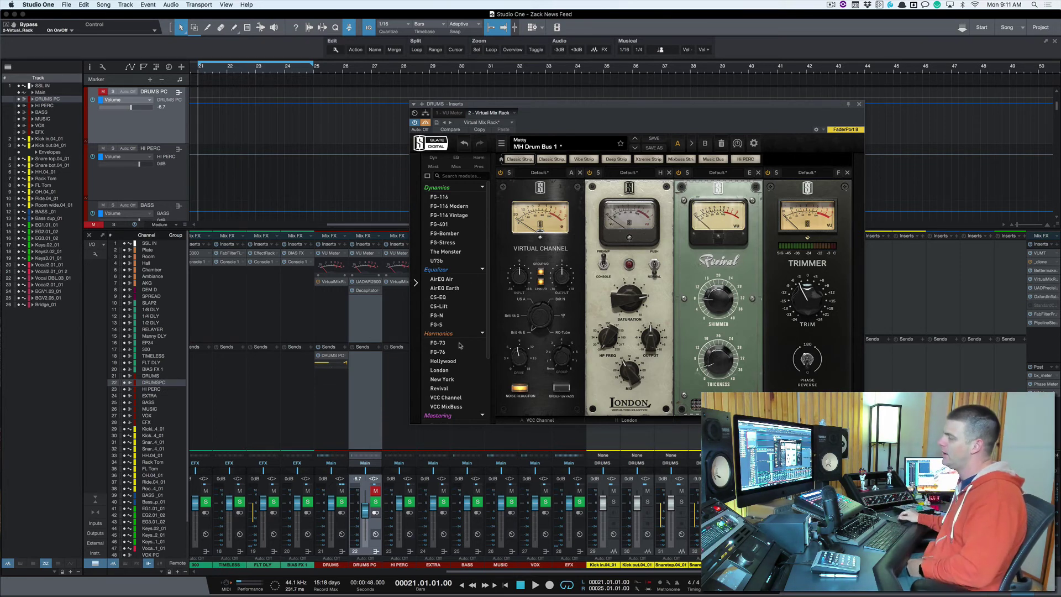
mouse_move(449, 379)
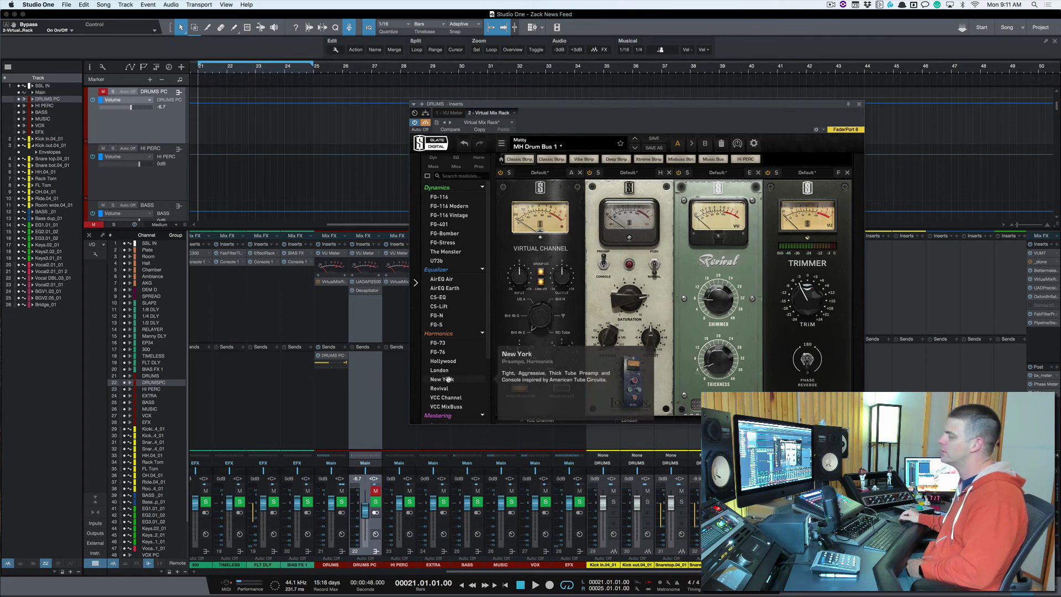